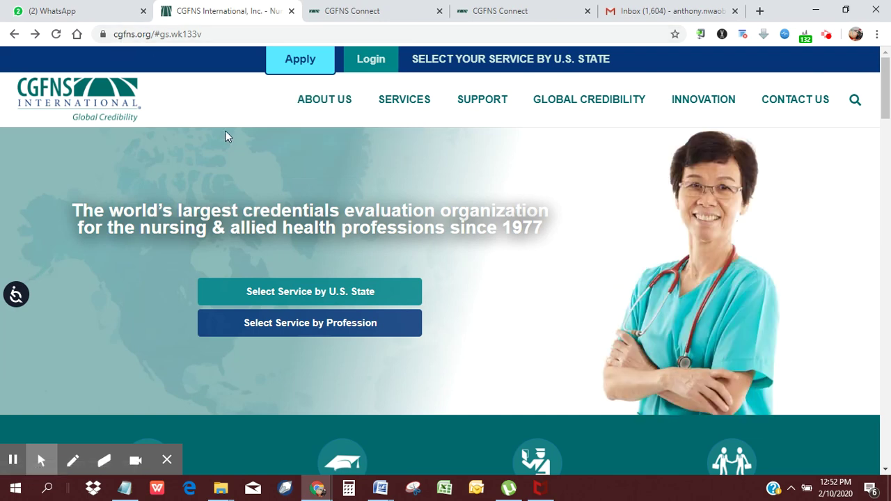
# - Open the Apply notice, which says a free CGFNS Connect portal account is required first
pyautogui.moveTo(369, 68)
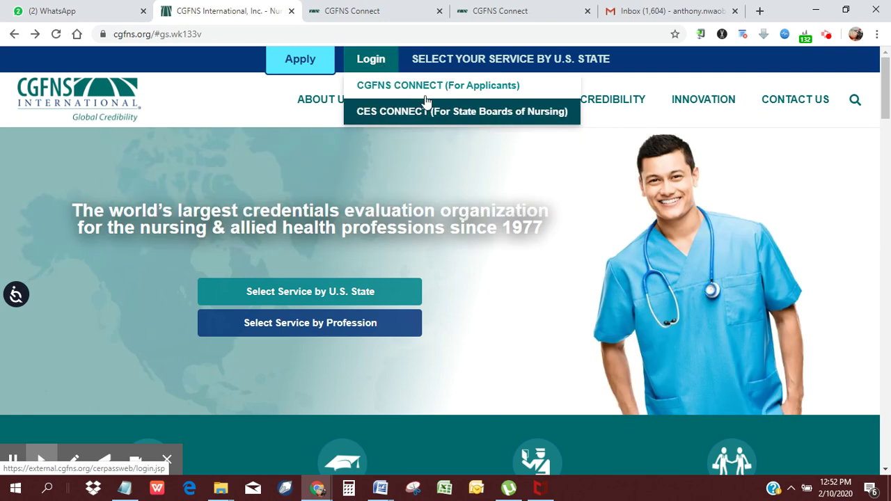
pyautogui.click(298, 61)
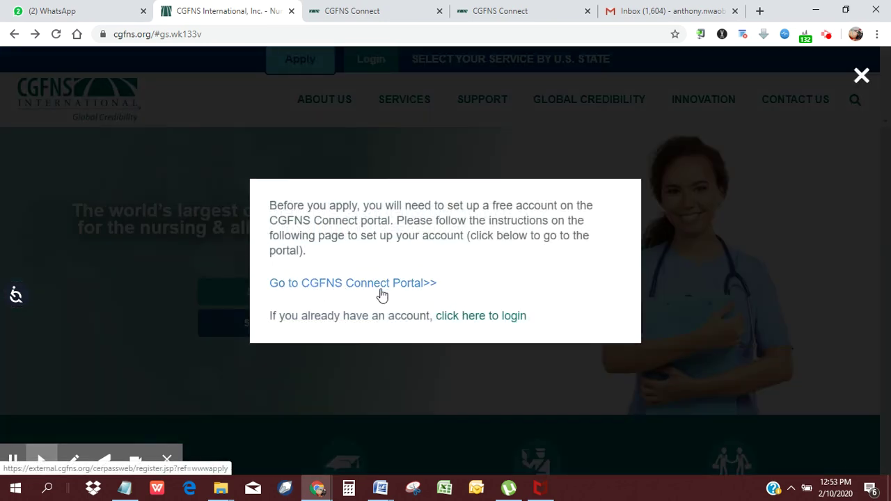
# - On the registration form, choose Friend/Relative as the referral source and submit it with Create User
pyautogui.click(382, 10)
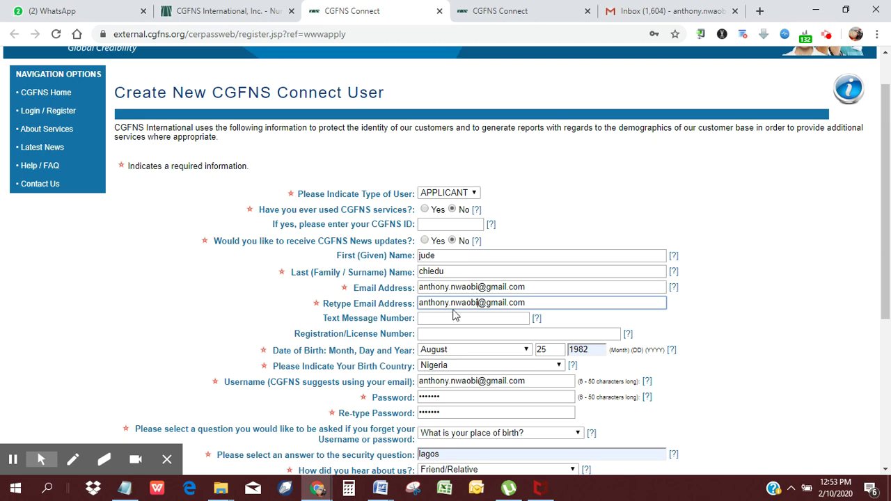
pyautogui.scroll(-3, 887, 285)
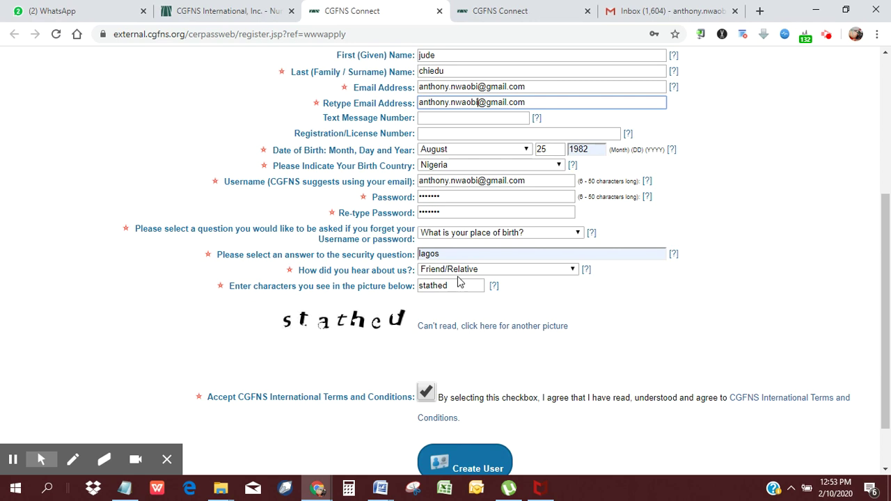
pyautogui.click(572, 270)
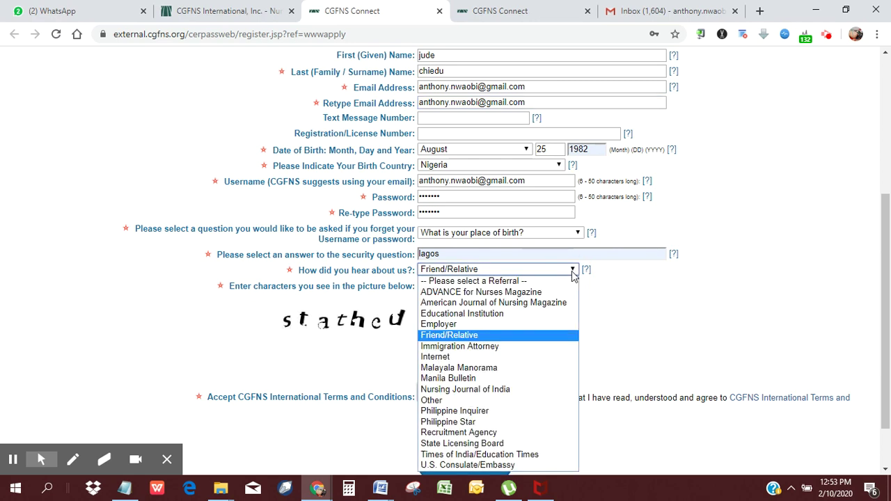
pyautogui.click(530, 336)
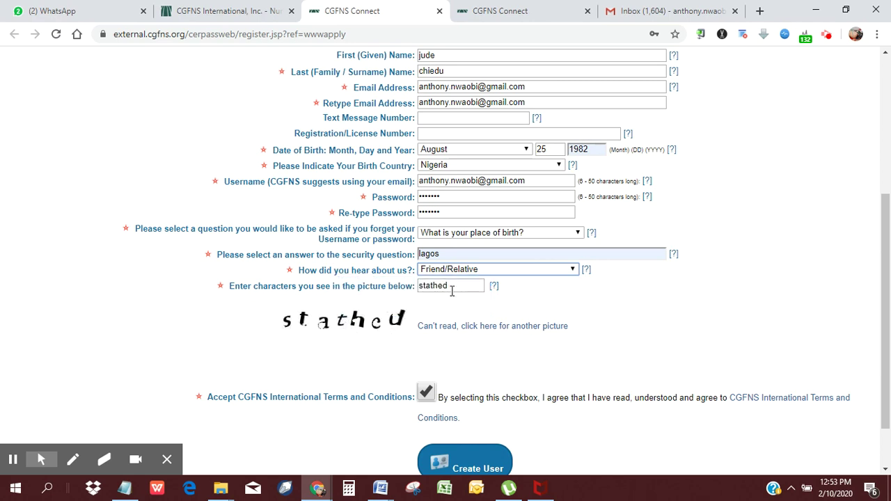
pyautogui.moveTo(887, 312); pyautogui.dragTo(887, 346)
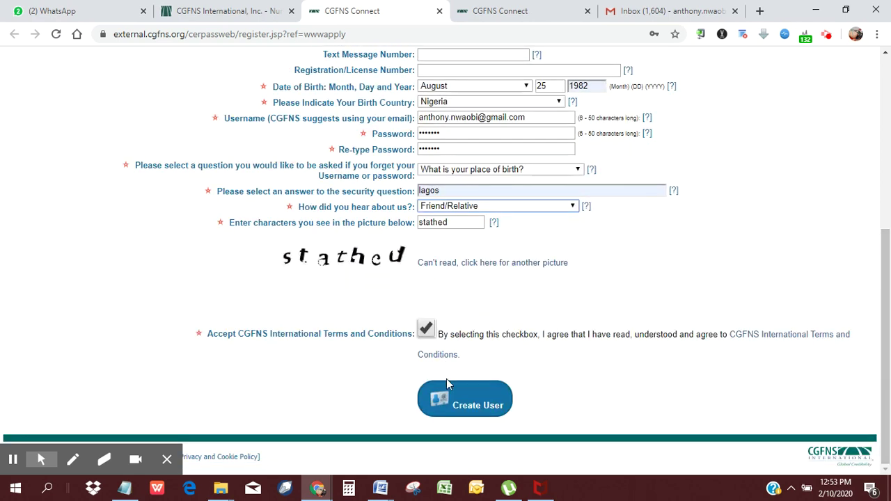
pyautogui.click(483, 412)
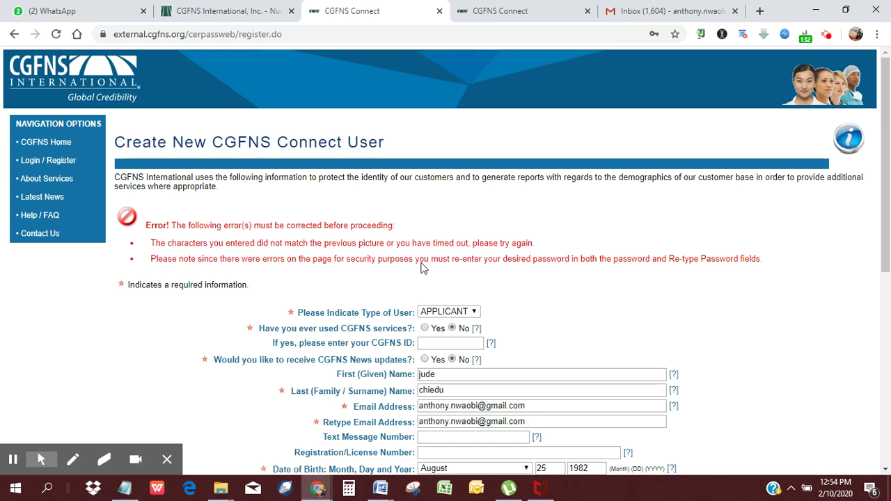
# - Re-enter the account password in both the Password and Re-type Password fields
pyautogui.moveTo(886, 240); pyautogui.dragTo(888, 361)
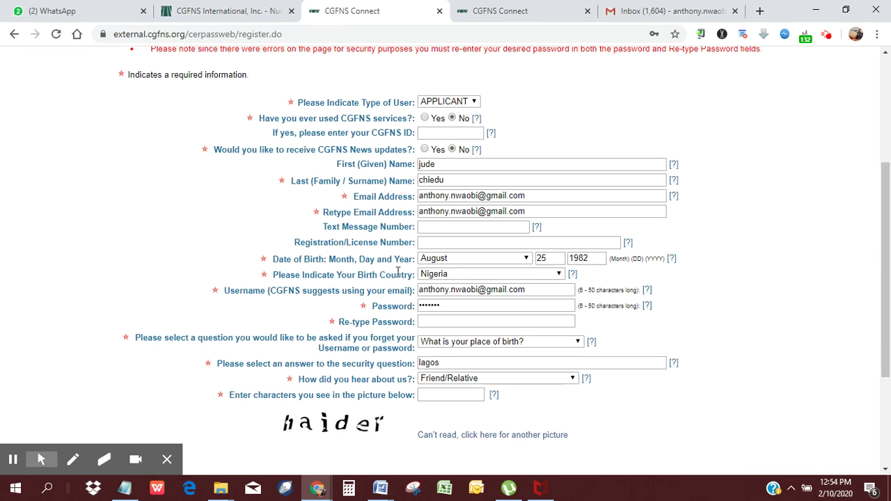
pyautogui.moveTo(313, 186)
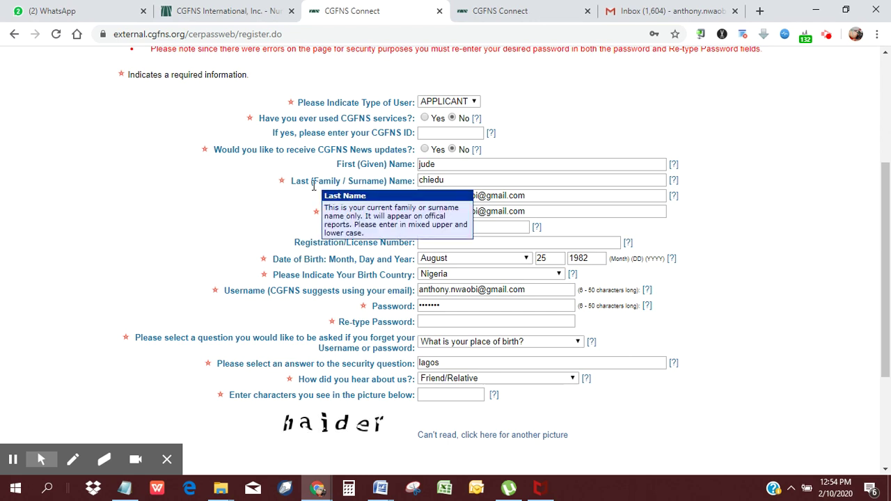
pyautogui.moveTo(887, 245); pyautogui.dragTo(889, 308)
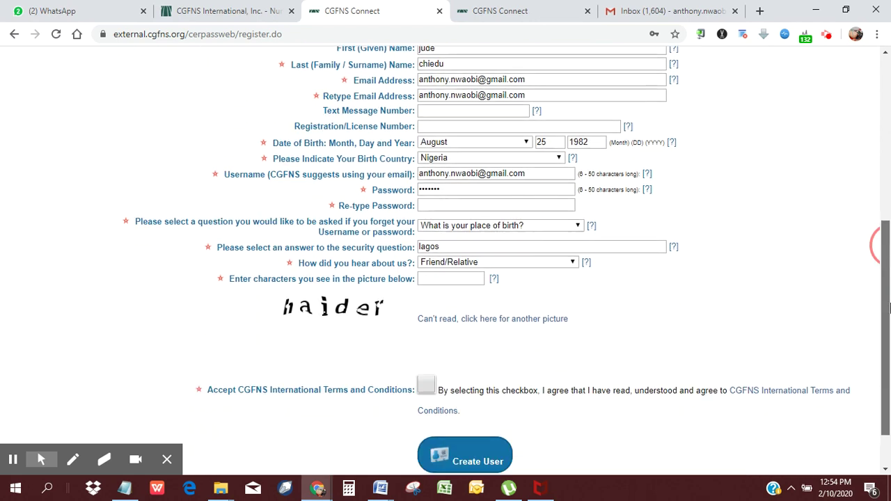
pyautogui.click(445, 189)
pyautogui.click(445, 190)
pyautogui.doubleClick(446, 190)
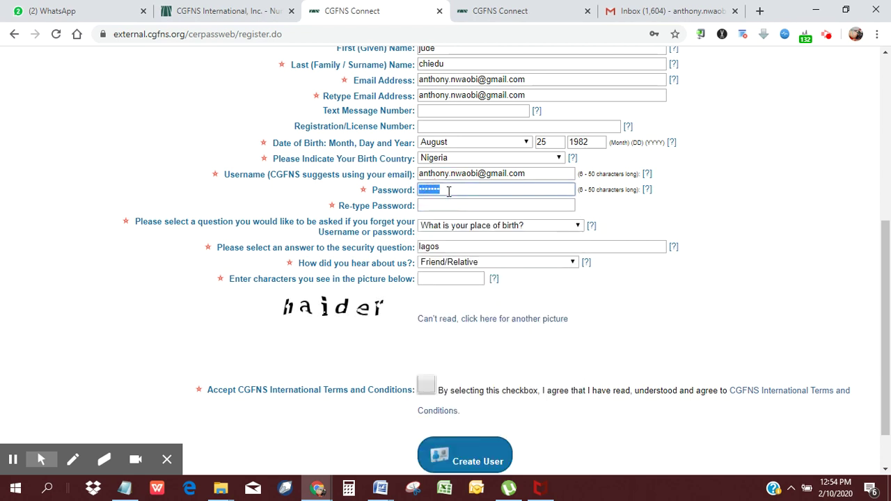
pyautogui.write('aa')
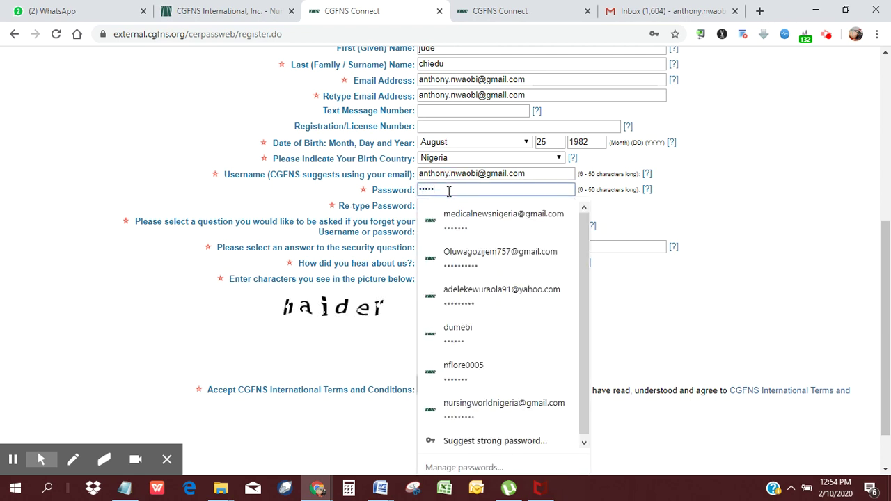
pyautogui.click(679, 235)
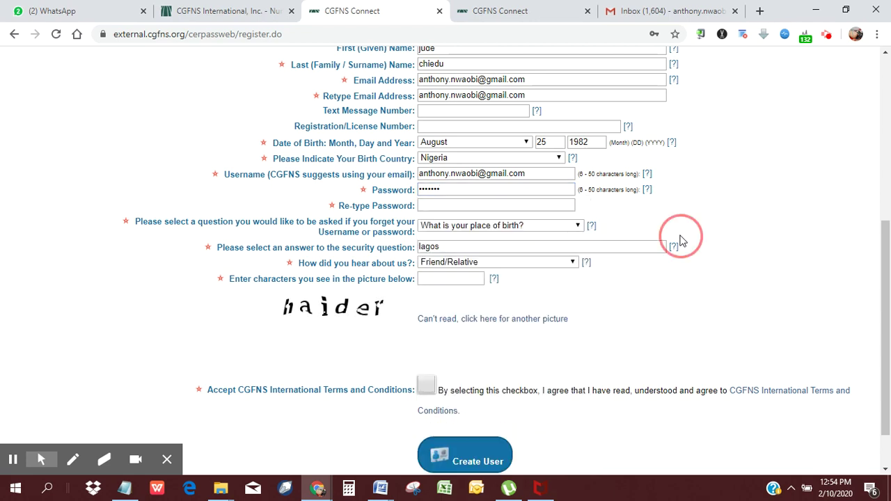
pyautogui.click(515, 205)
pyautogui.write('a')
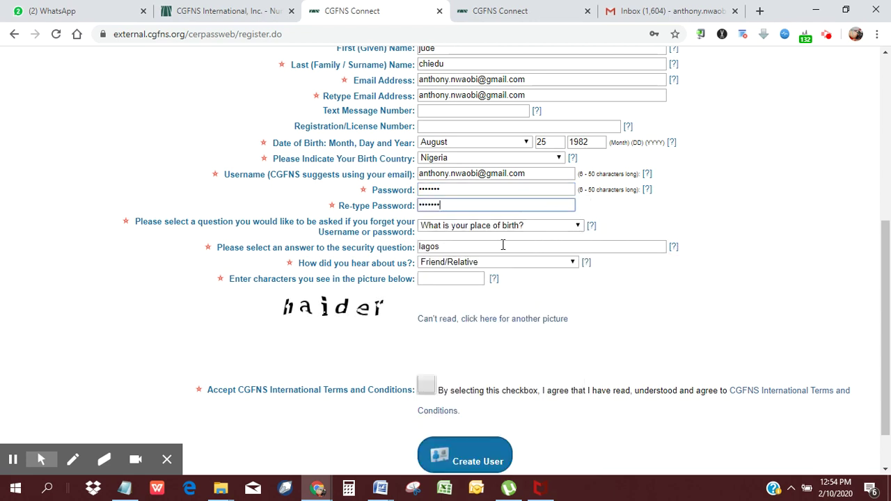
# - Enter the new picture characters, accept the terms, and resubmit the registration
pyautogui.click(459, 281)
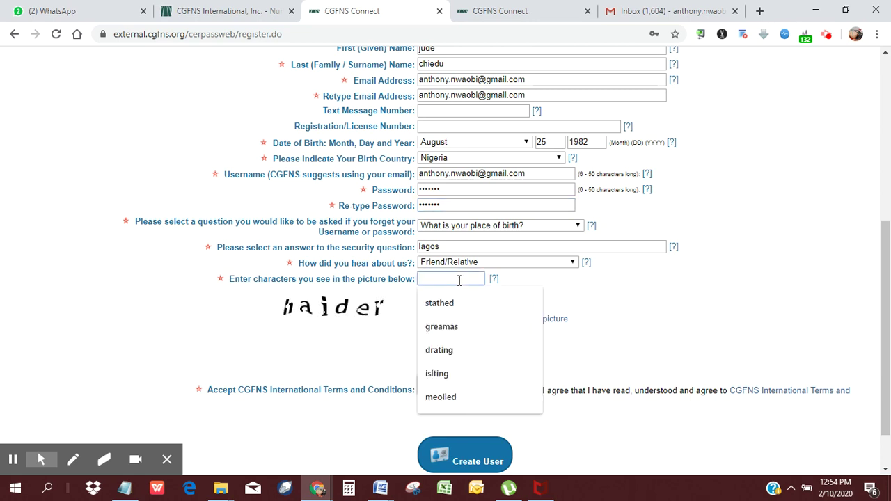
pyautogui.write('haider')
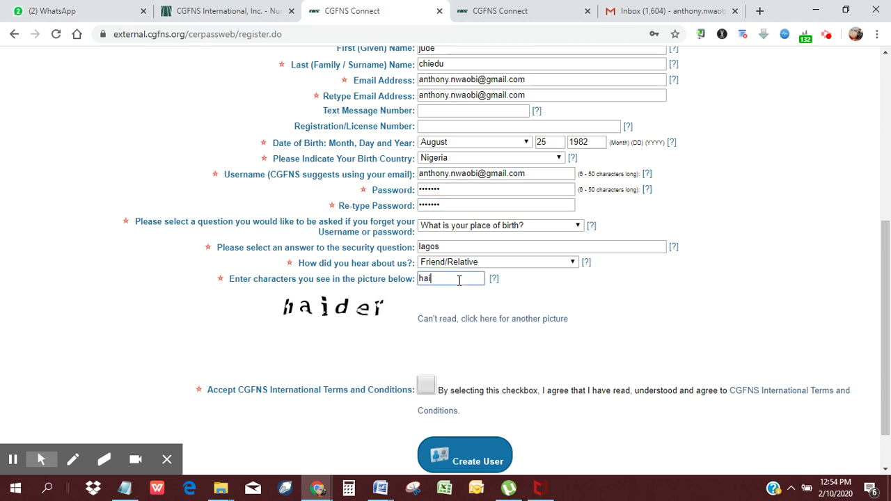
pyautogui.click(426, 385)
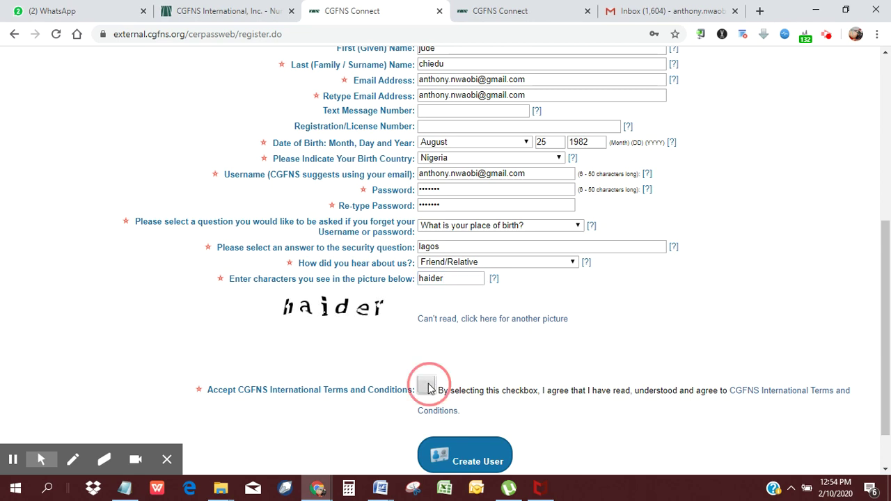
pyautogui.click(477, 462)
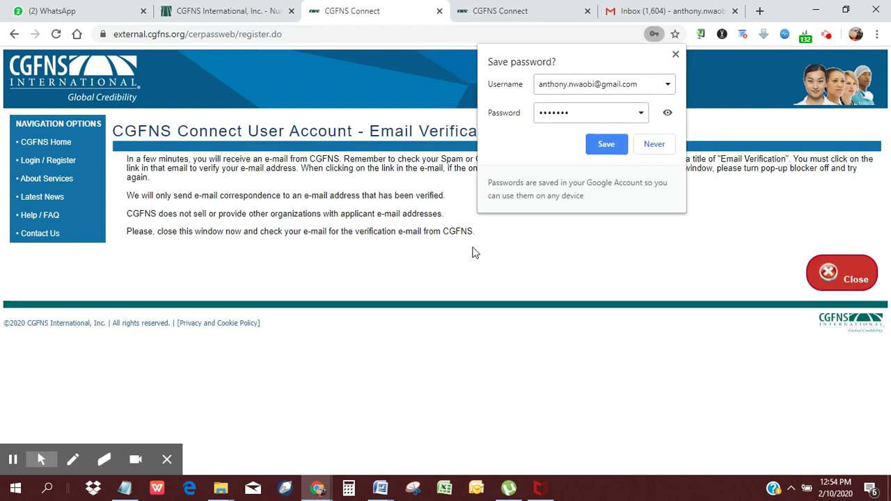
# - Decline saving the password and close the Email Verification Completed notice
pyautogui.click(605, 144)
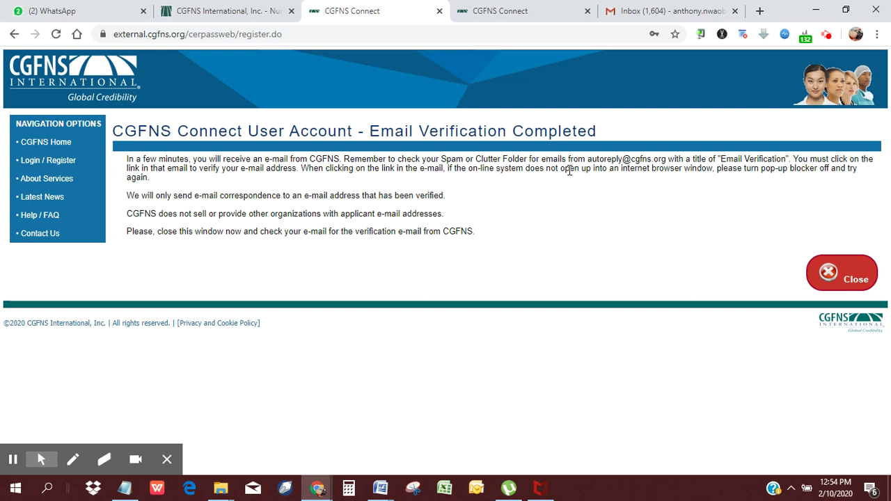
pyautogui.click(855, 275)
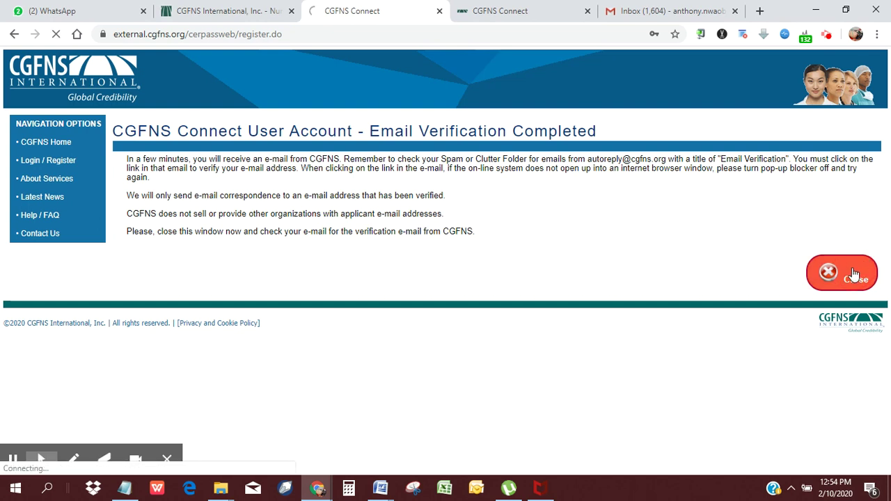
pyautogui.click(16, 461)
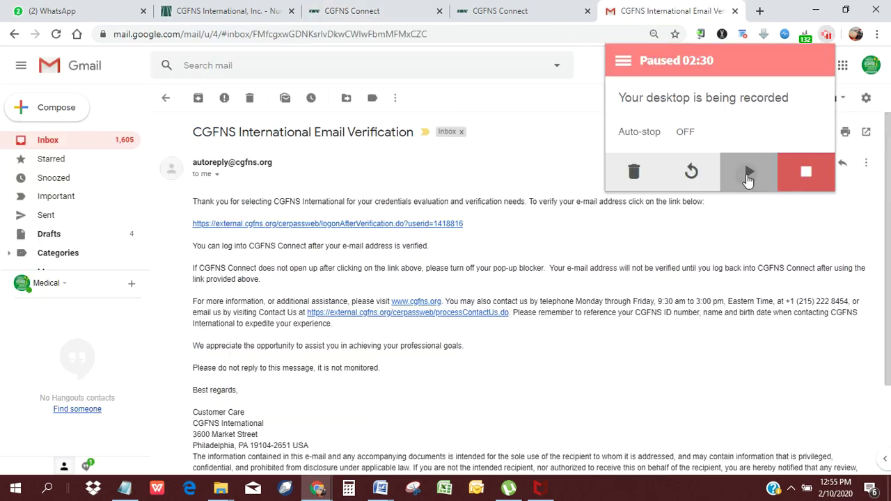
# - Log in from the Login Screen to validate the verified email
pyautogui.click(748, 174)
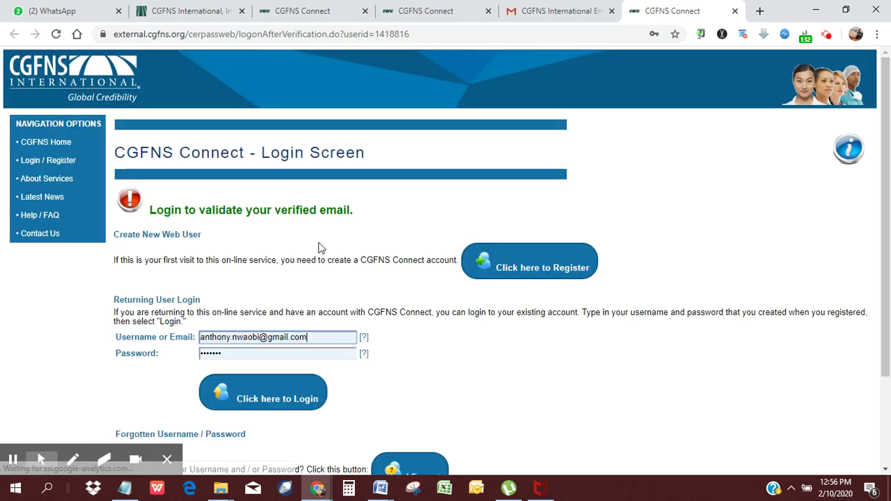
pyautogui.click(264, 396)
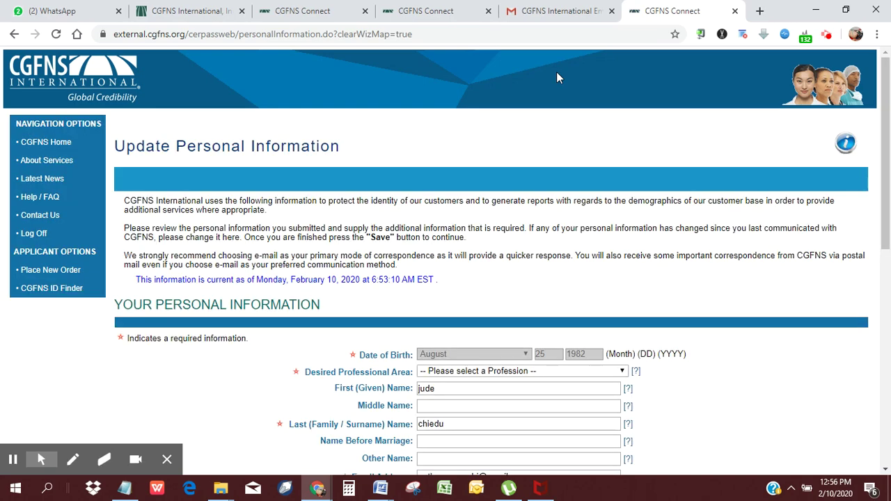
# - Confirm personal details: REGISTERED NURSE, Male, Nigeria for birth and citizenship, native language IBO
pyautogui.scroll(-3, 809, 248)
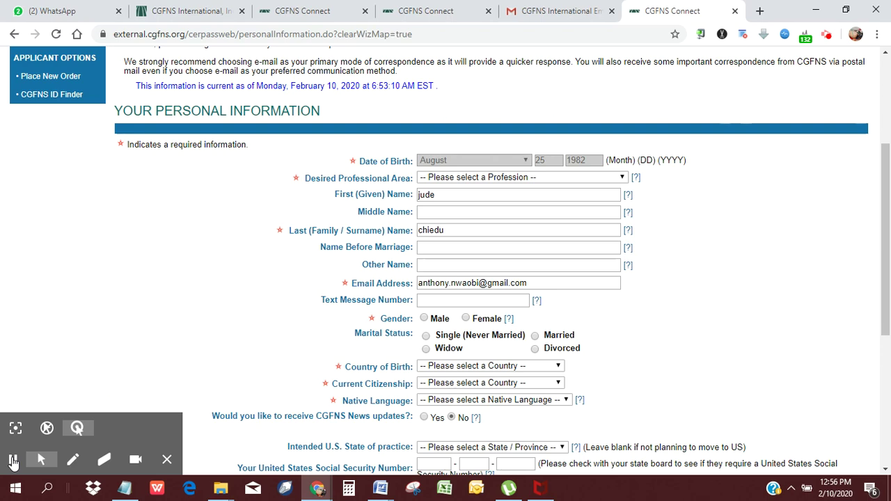
pyautogui.click(12, 461)
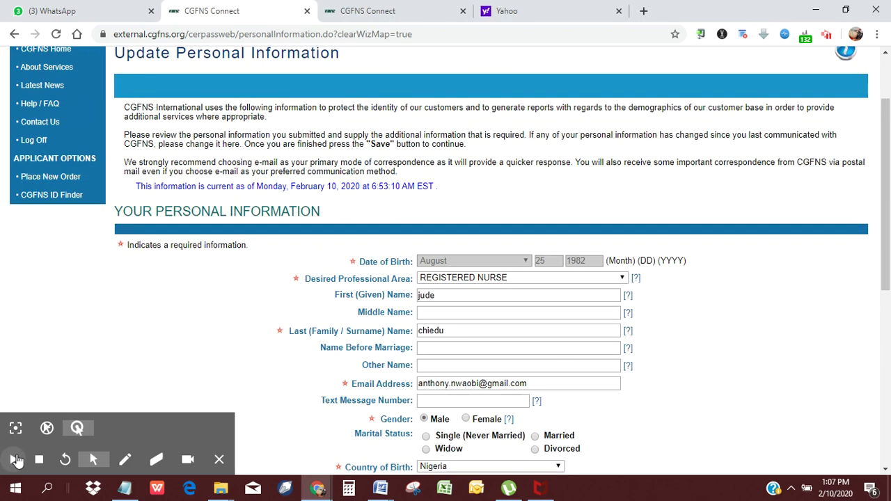
pyautogui.click(15, 461)
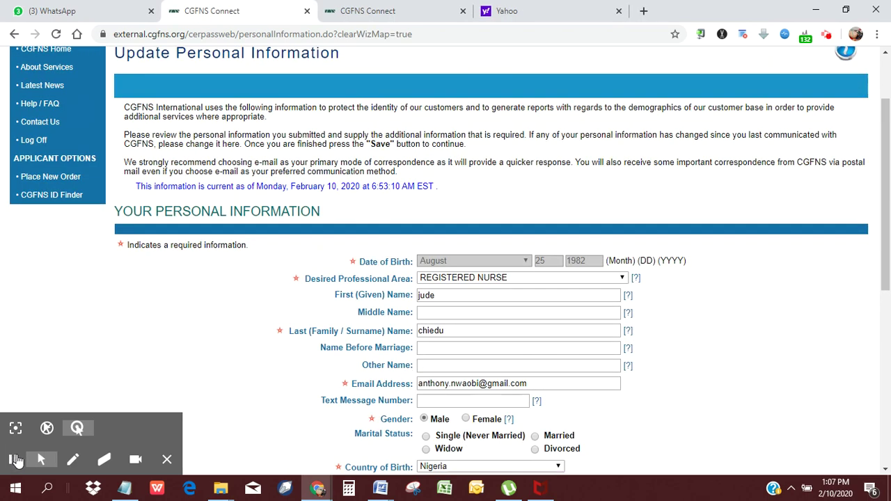
pyautogui.moveTo(341, 283)
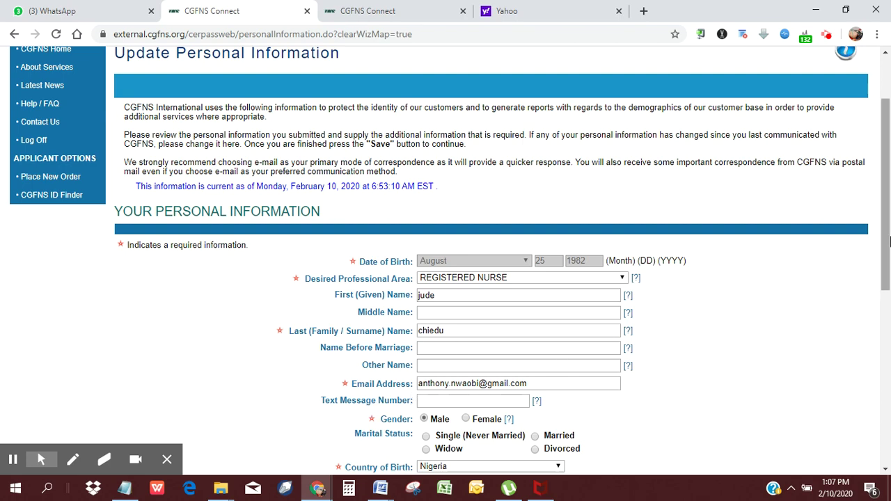
pyautogui.moveTo(890, 241); pyautogui.dragTo(889, 353)
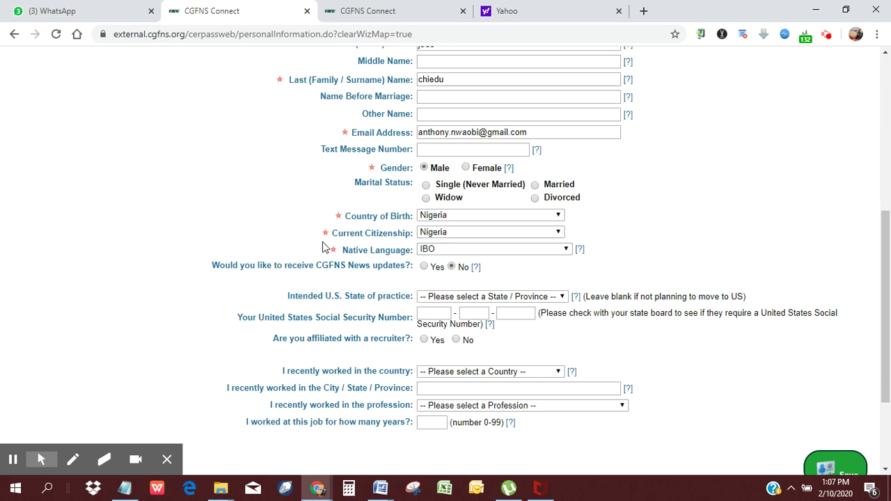
pyautogui.scroll(-1, 874, 286)
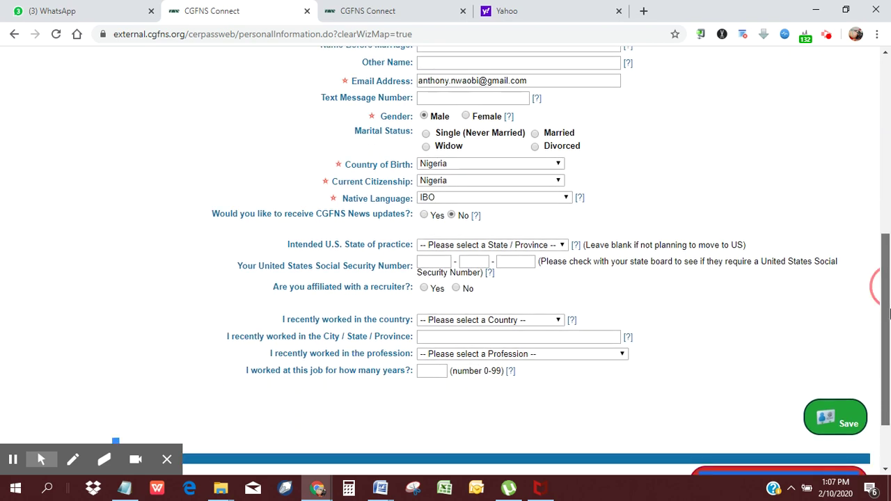
pyautogui.scroll(-1, 866, 400)
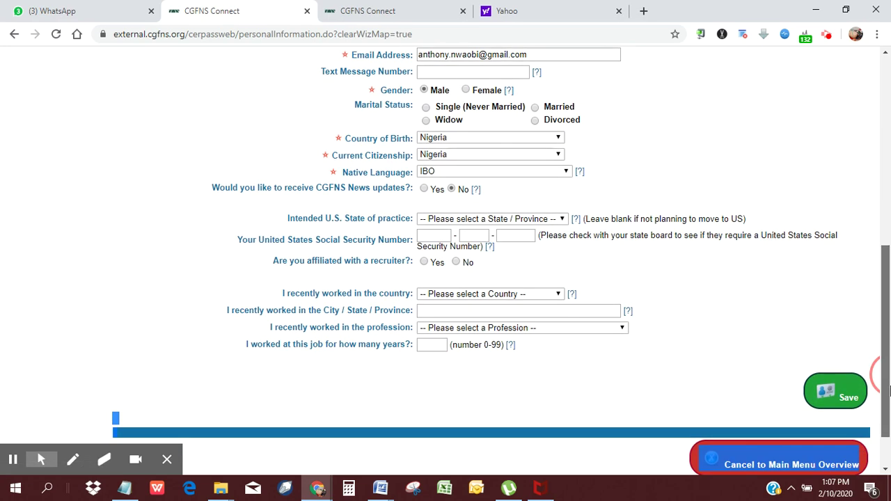
pyautogui.click(376, 9)
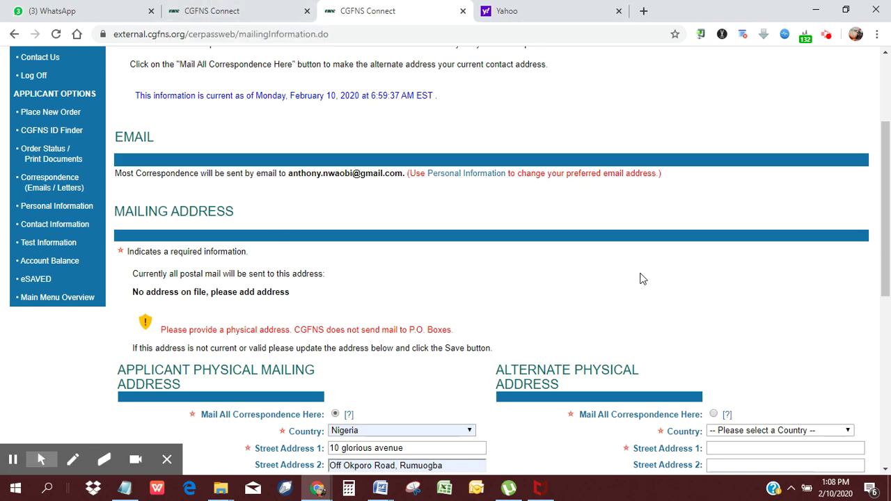
# - Save the Nigerian physical mailing address and home phone number
pyautogui.scroll(-3, 887, 201)
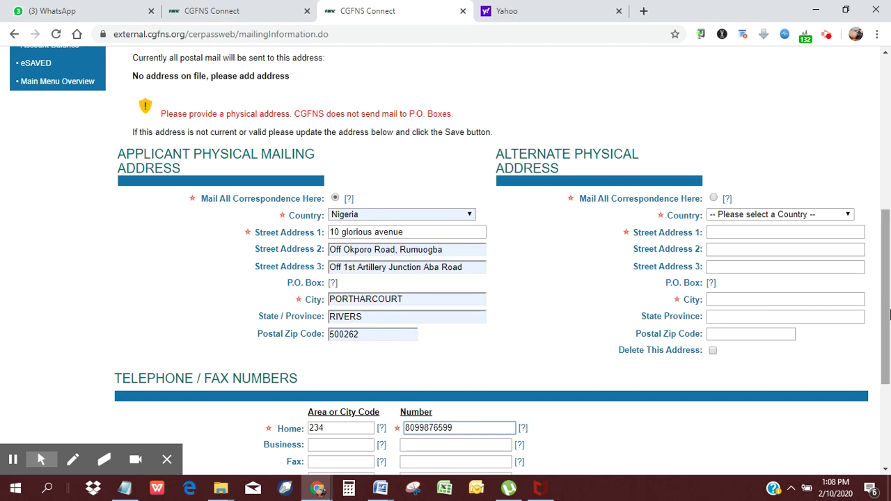
pyautogui.scroll(-2, 865, 310)
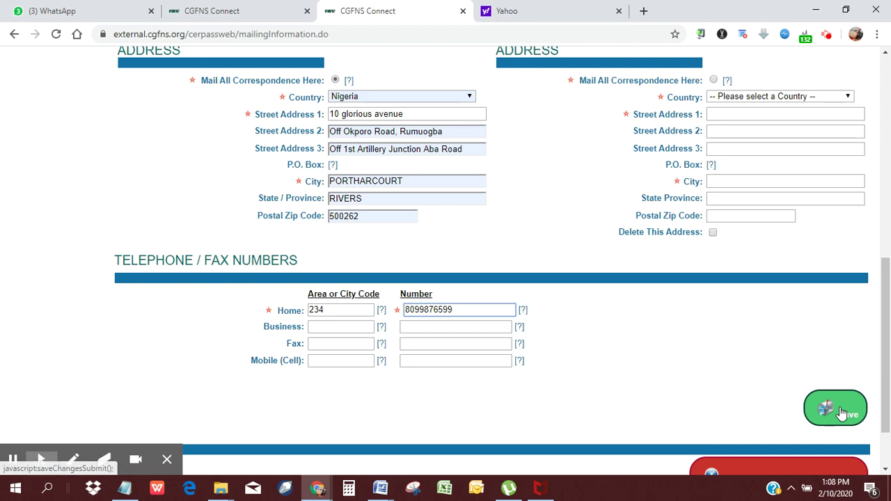
pyautogui.click(826, 409)
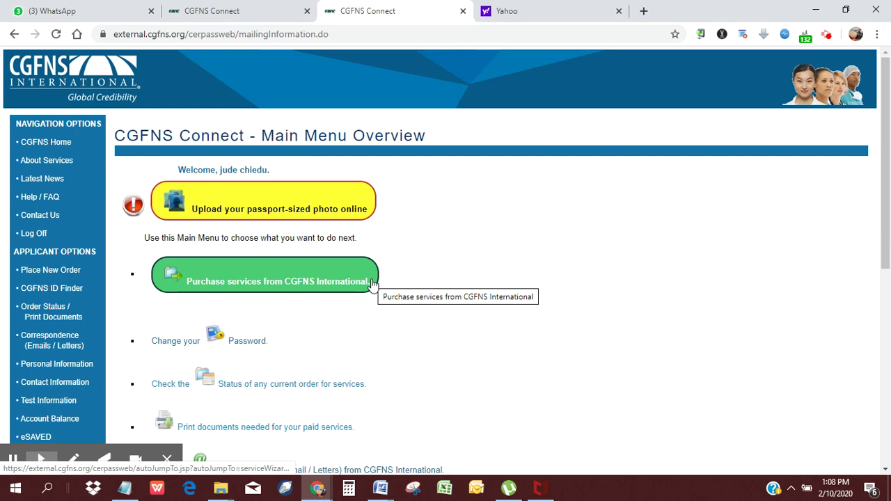
# - Review the Main Menu Overview, where photo upload is still flagged as pending
pyautogui.moveTo(885, 188); pyautogui.dragTo(889, 229)
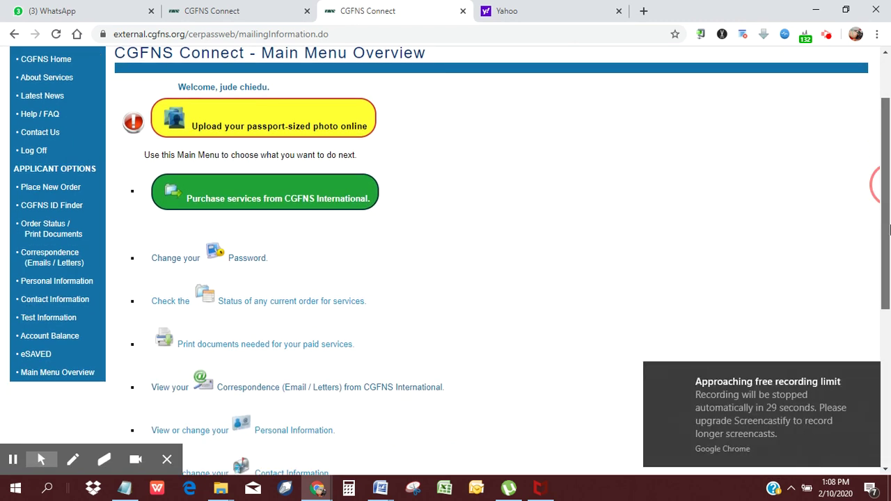
pyautogui.click(868, 380)
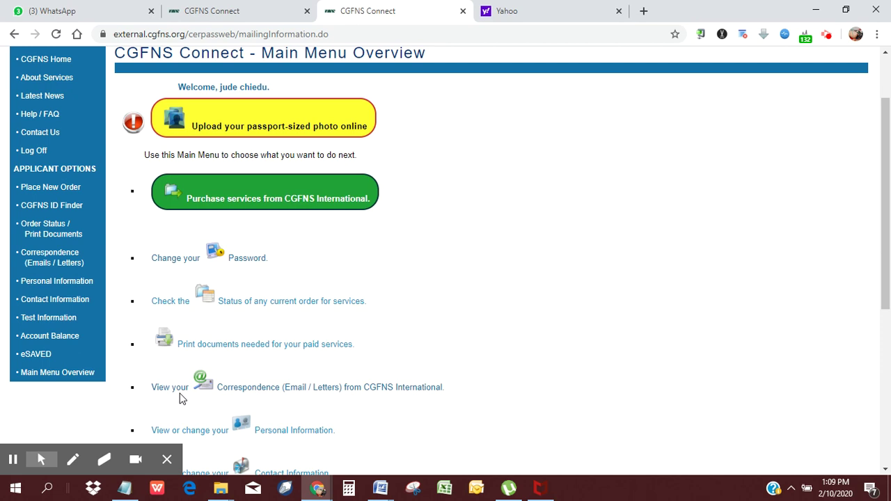
pyautogui.moveTo(10, 461)
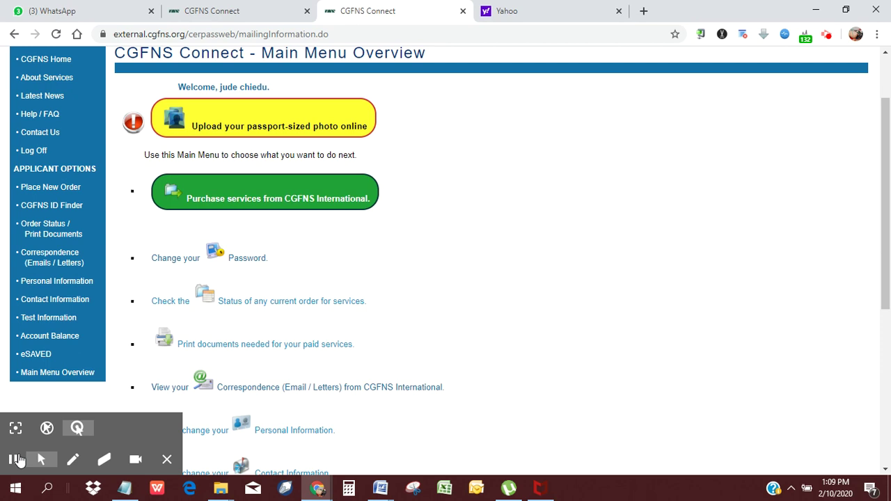